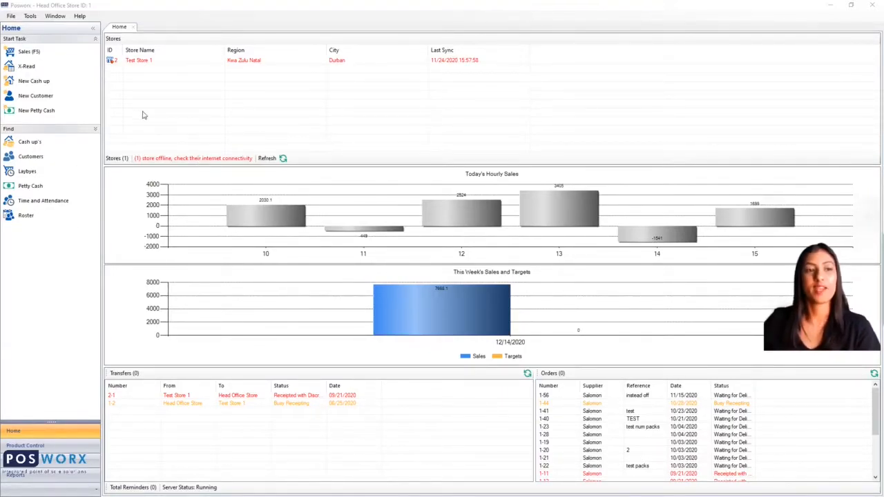
Step: Open a new customer form and enter the name Sales, surname Person and the customer's mobile number
left_click(30, 158)
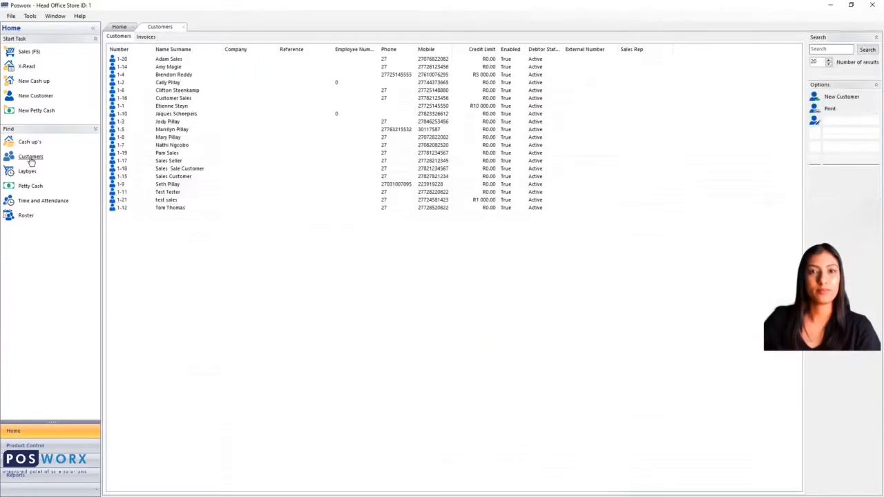
left_click(834, 100)
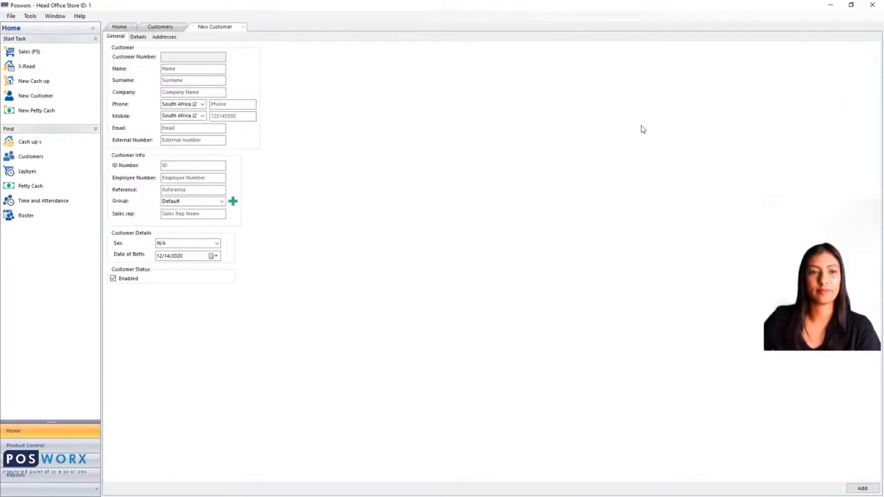
left_click(174, 71)
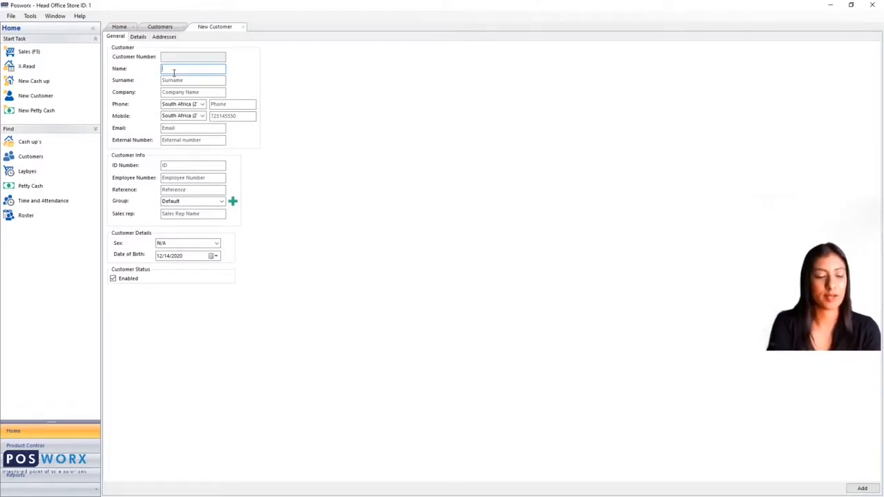
type("Sales")
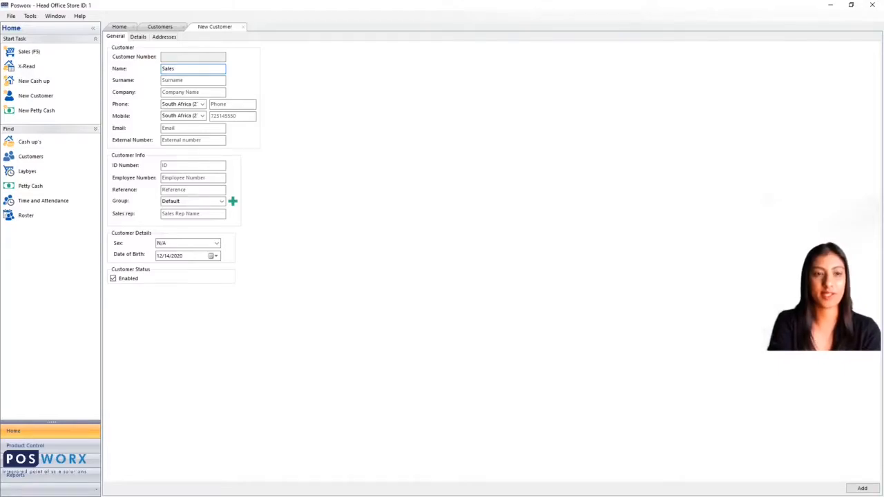
key("Tab")
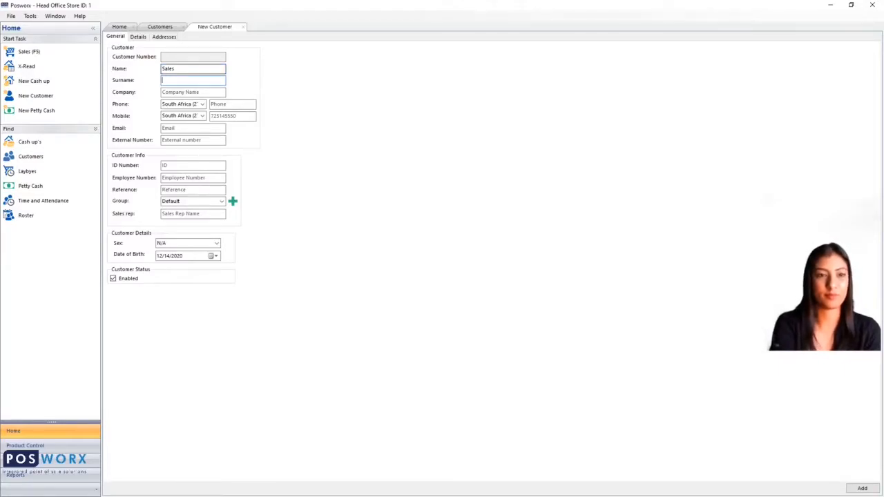
type("Person")
key("Tab")
key("Tab")
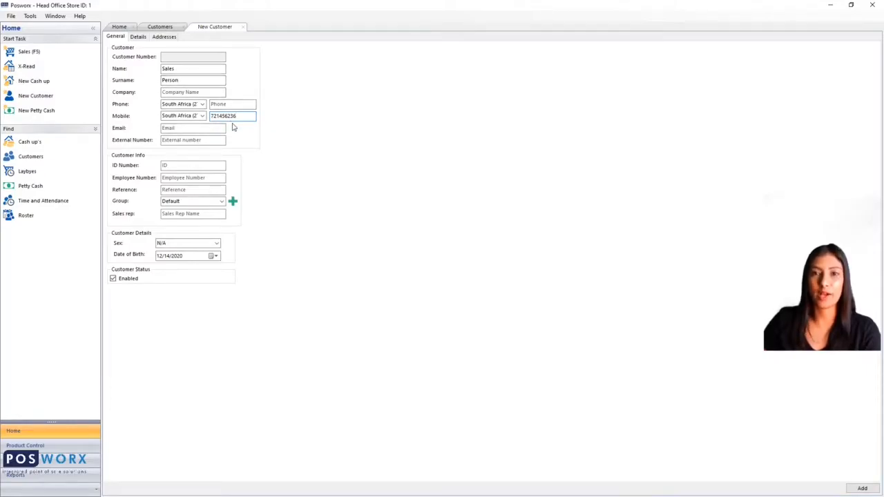
Step: Set the new customer's credit limit to 2000 and add the customer
left_click(138, 37)
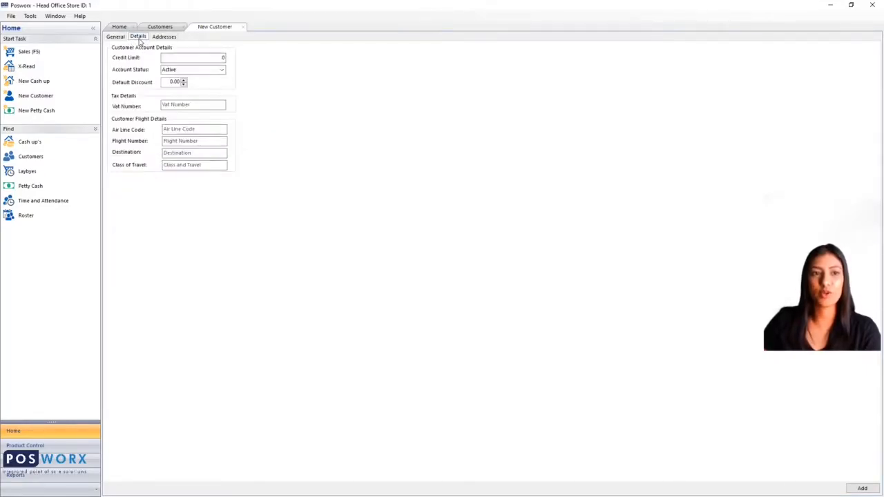
left_click(209, 61)
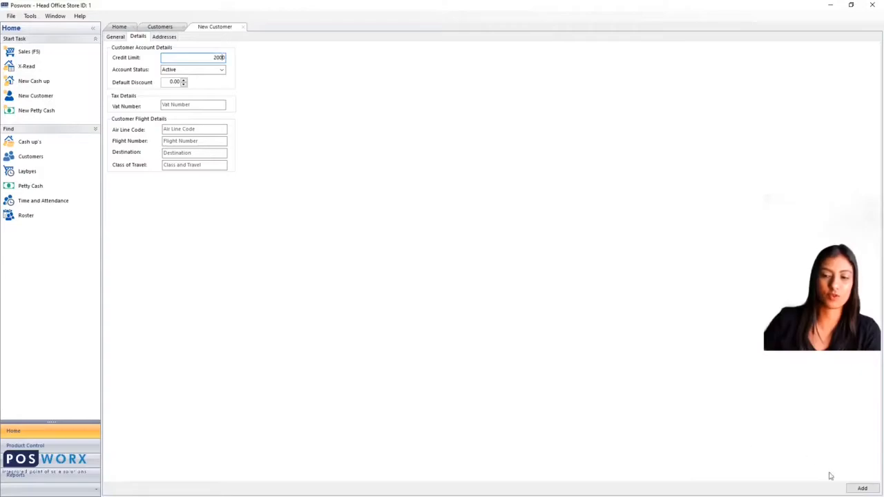
left_click(863, 489)
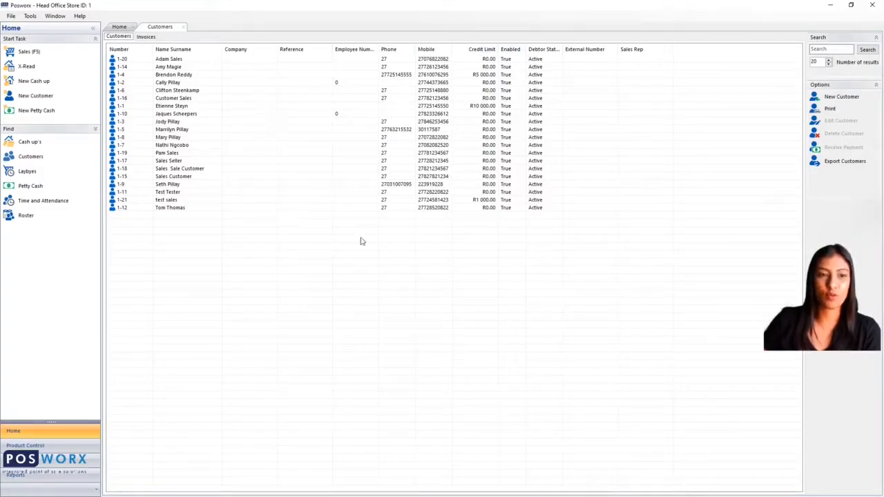
Step: Search the customer list for Sales and open the Sales Person customer for editing
left_click(828, 50)
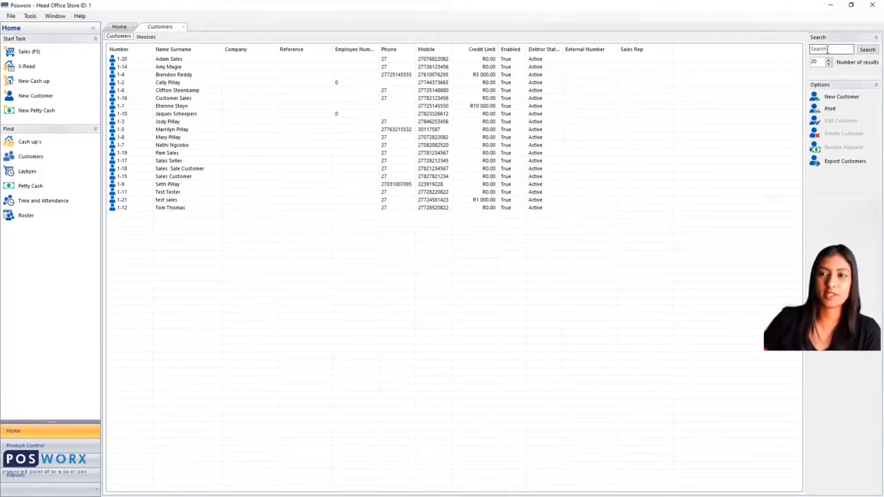
type("Sale")
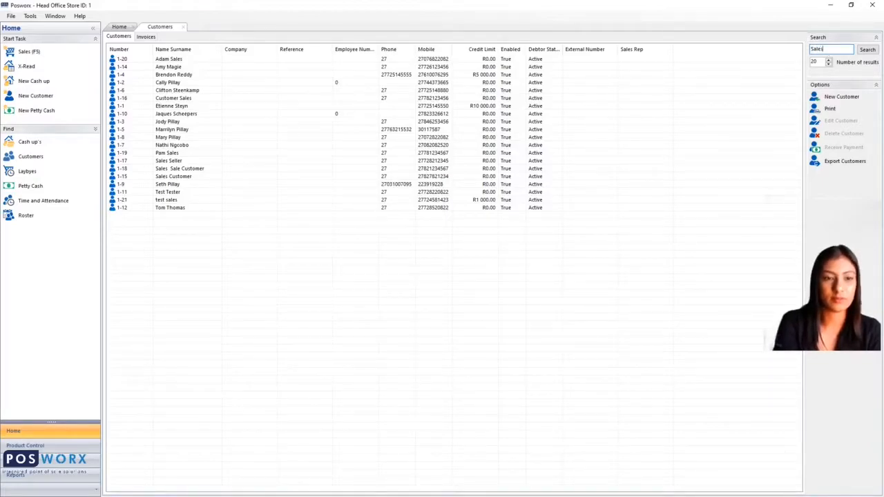
type("s")
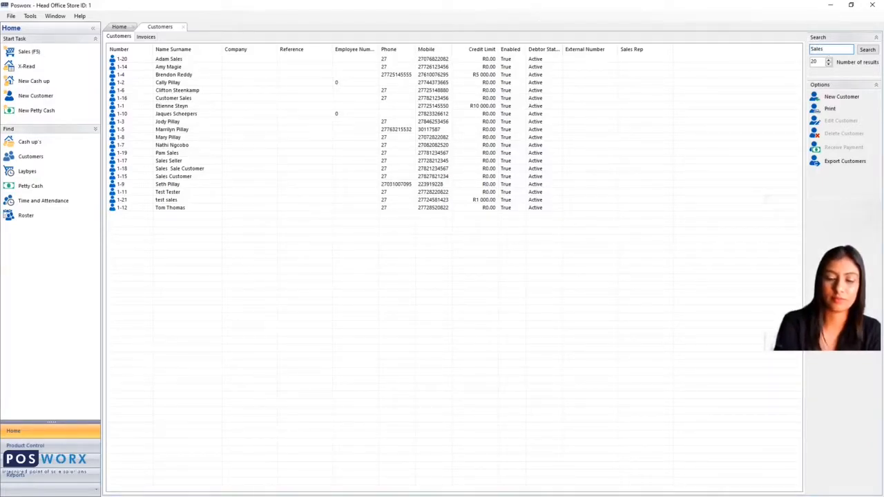
key("Return")
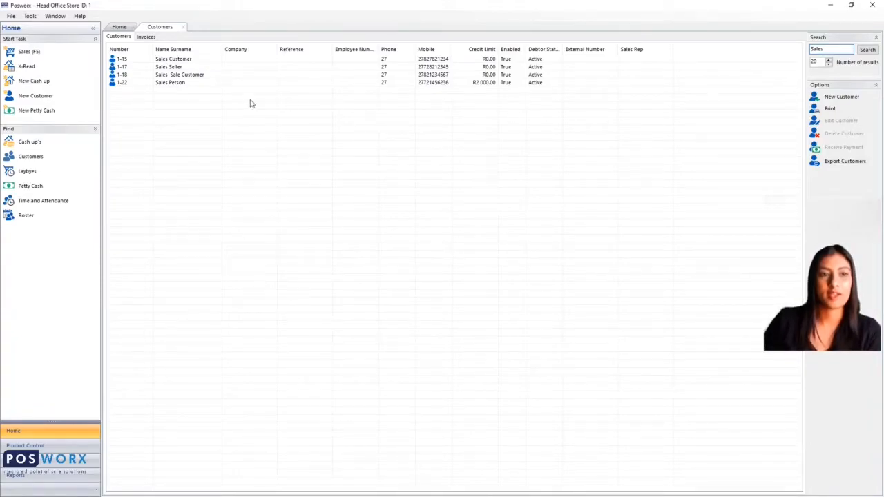
left_click(176, 84)
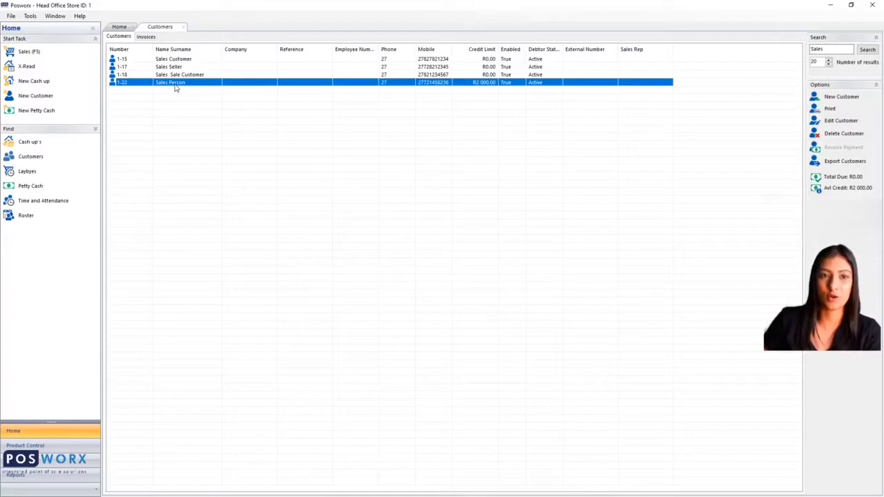
left_click(834, 122)
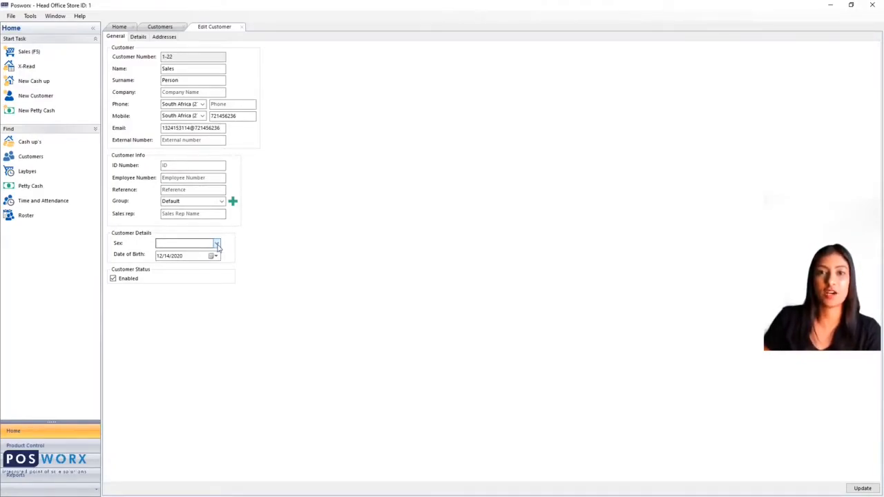
Step: Enter the customer's physical street address and city in the address details and update the customer
left_click(166, 38)
left_click(165, 60)
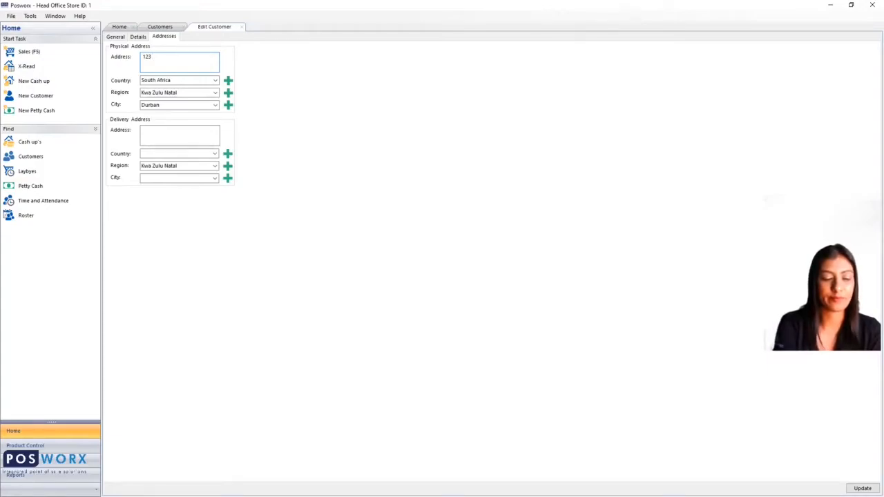
type("urba")
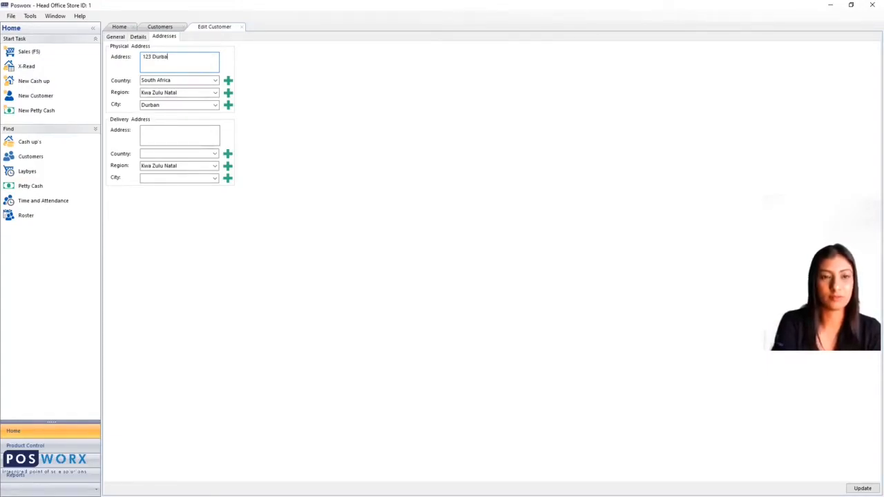
type("n Road ")
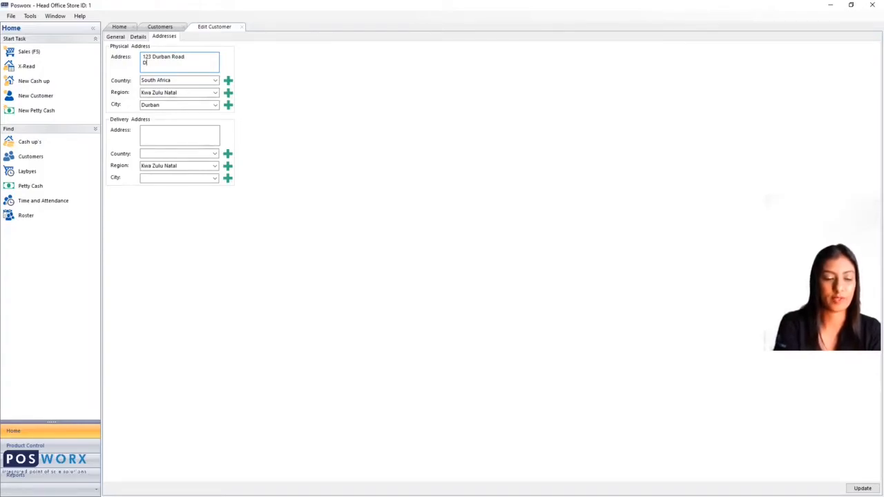
type("Durban")
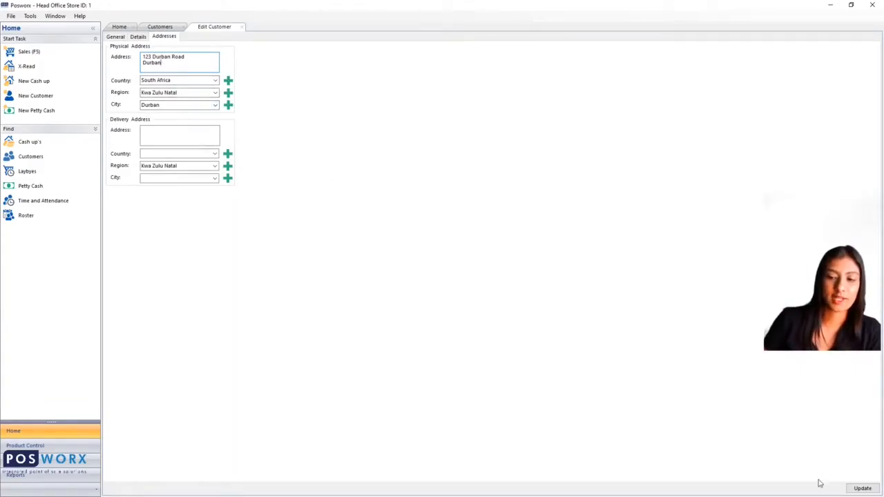
left_click(860, 490)
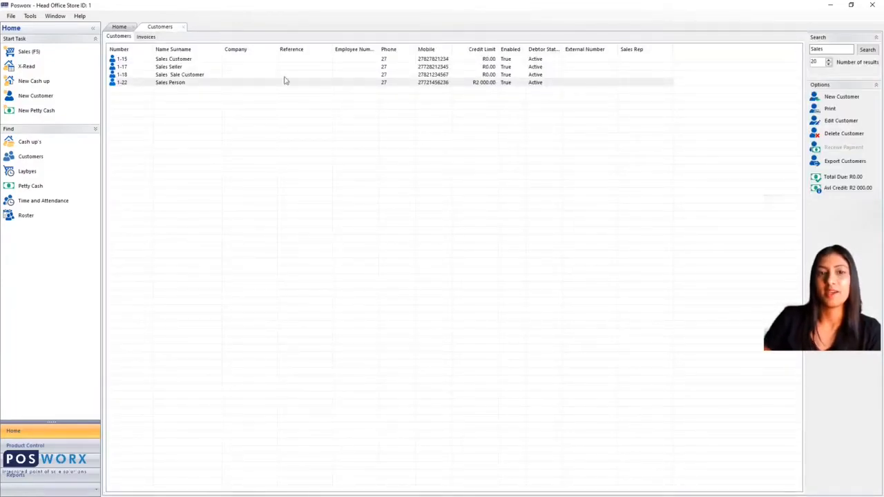
Step: Start a new sale, dismiss the sales user prompt, and add items 004 and 002 to it
left_click(208, 85)
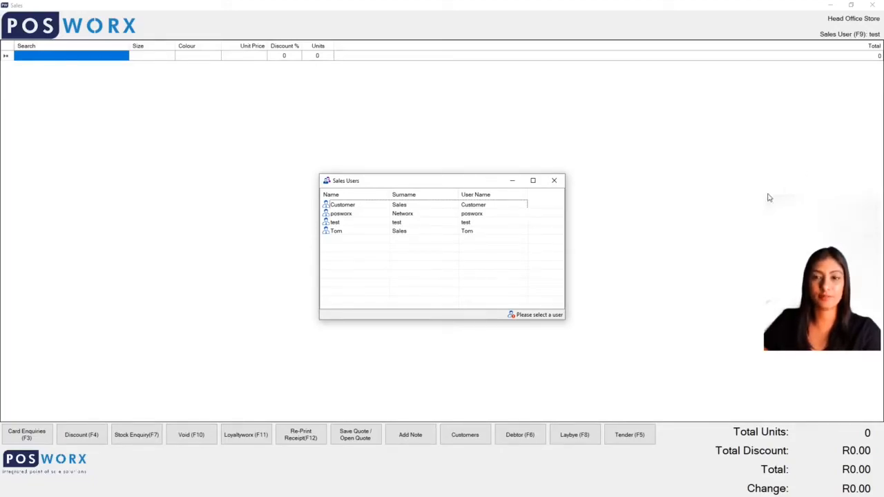
left_click(651, 212)
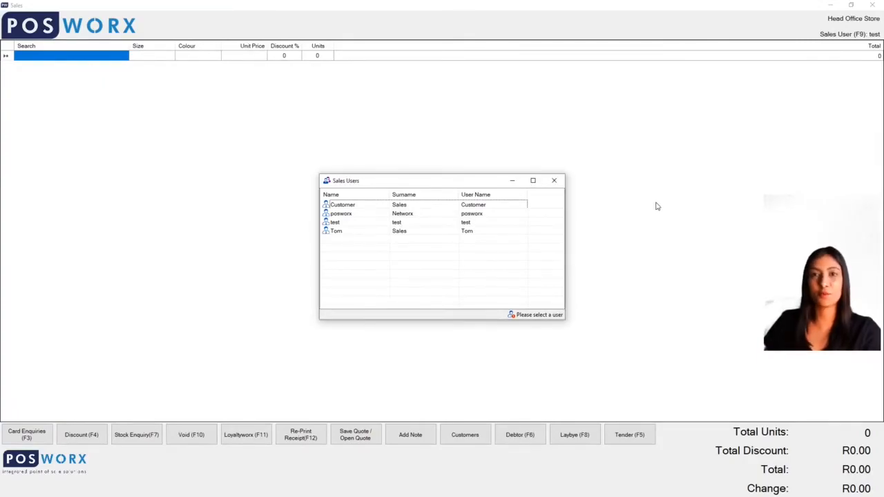
key("Escape")
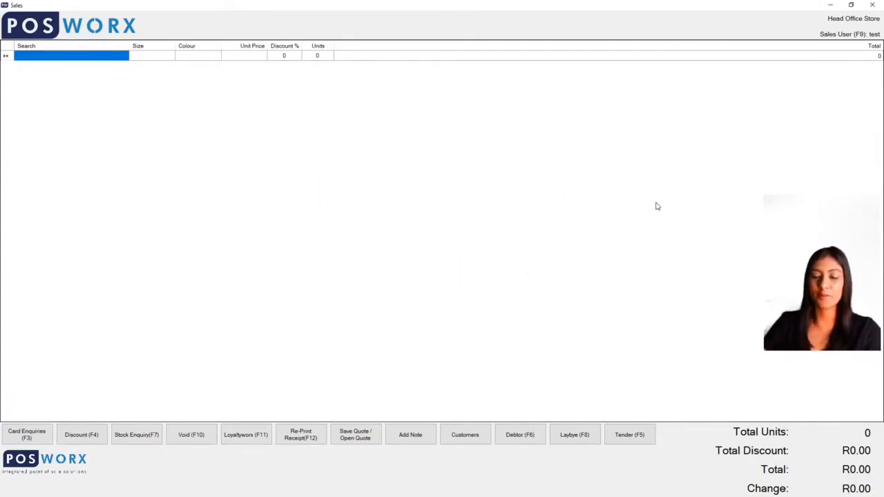
type("004")
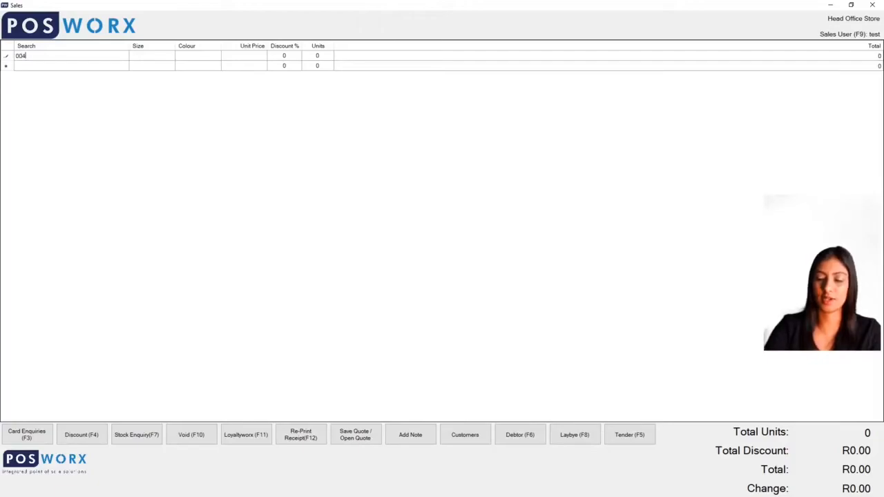
key("Return")
type("009")
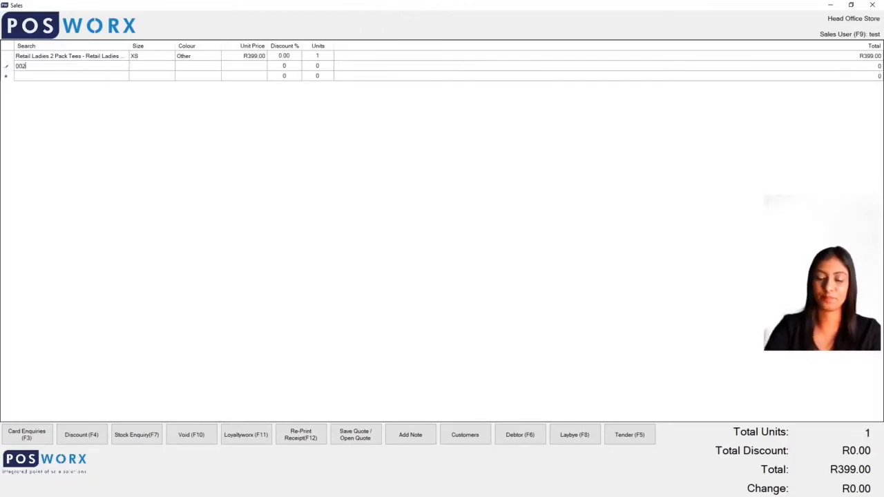
key("Return")
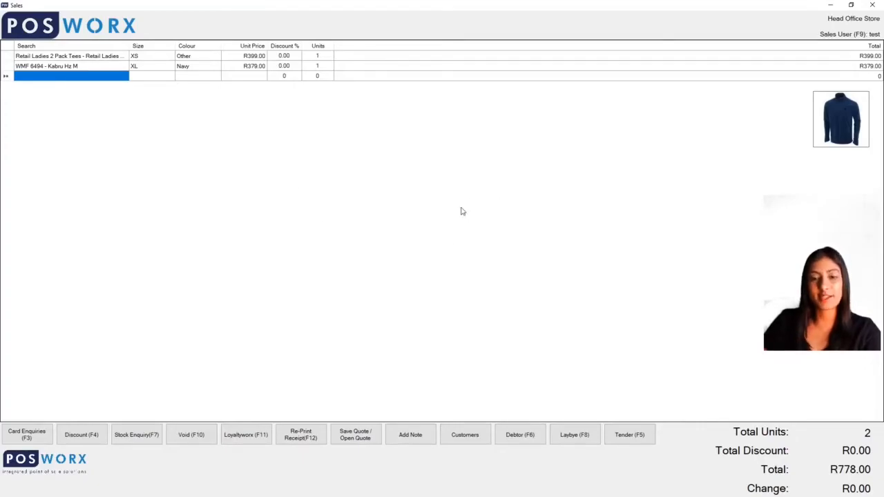
Step: Tender the sale on a debtor account, searching for and choosing the customer to charge it to
left_click(525, 442)
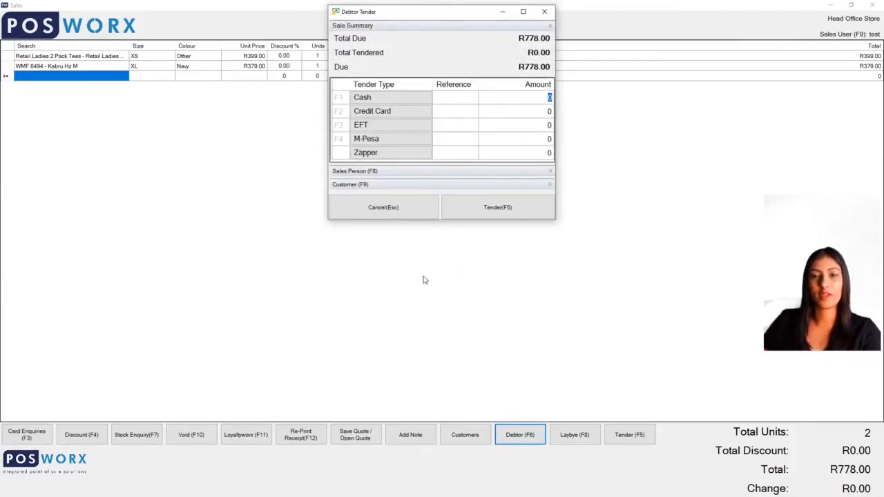
left_click(346, 186)
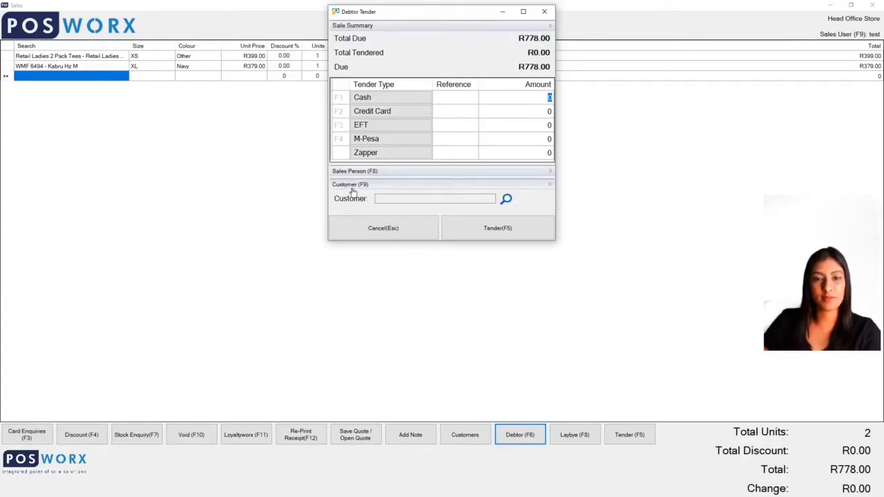
left_click(506, 200)
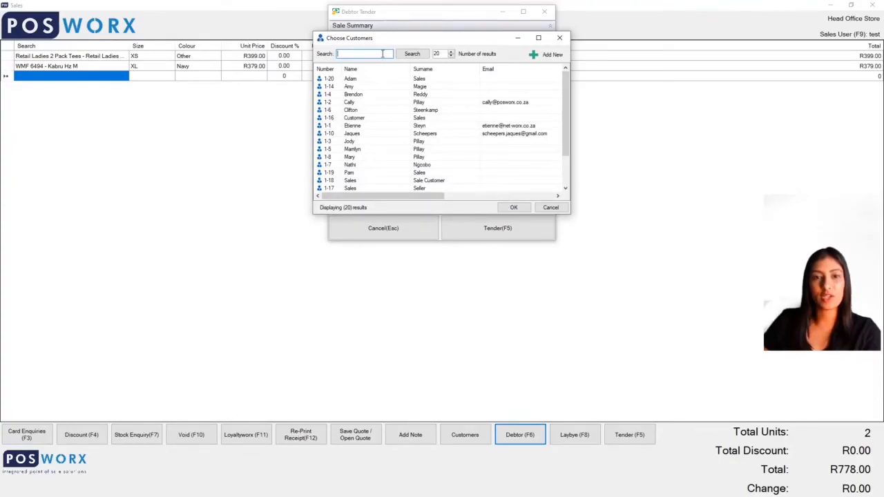
type("b")
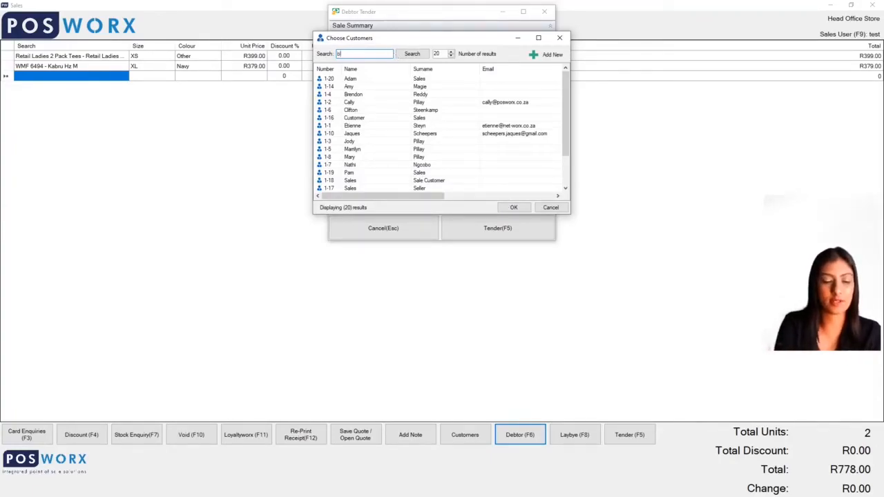
key("BackSpace")
key("BackSpace")
key("BackSpace")
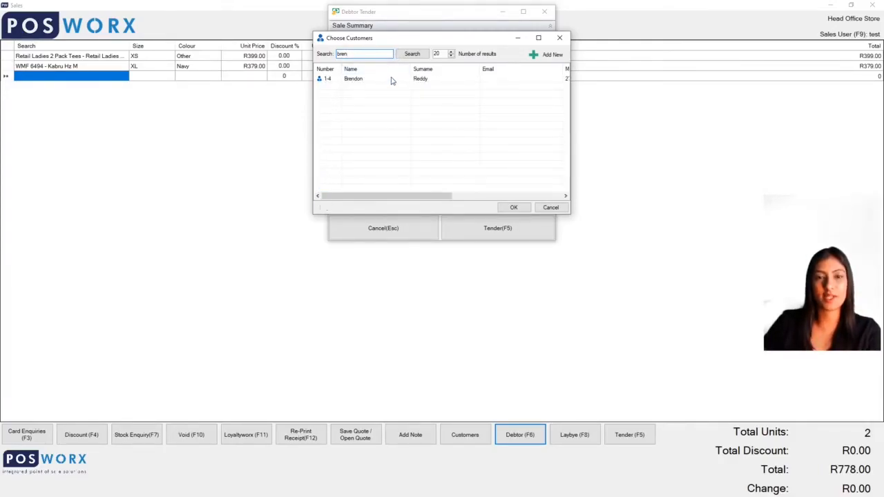
left_click(390, 80)
double_click(392, 84)
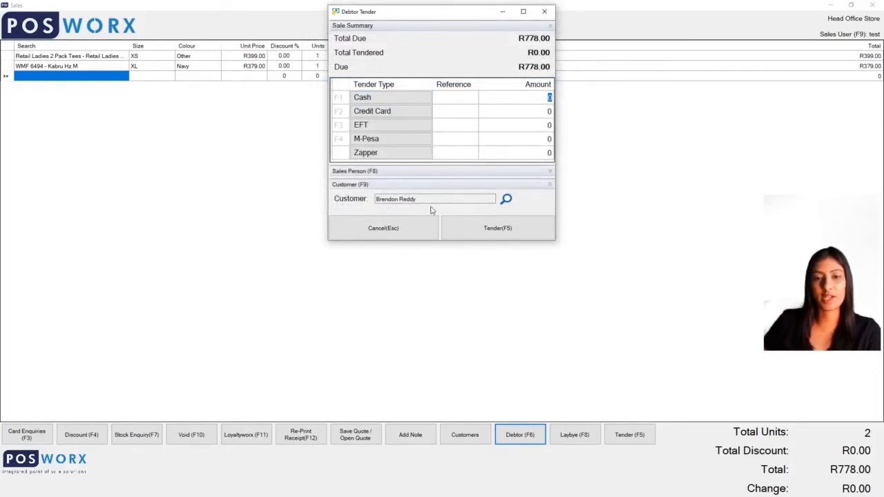
left_click(482, 232)
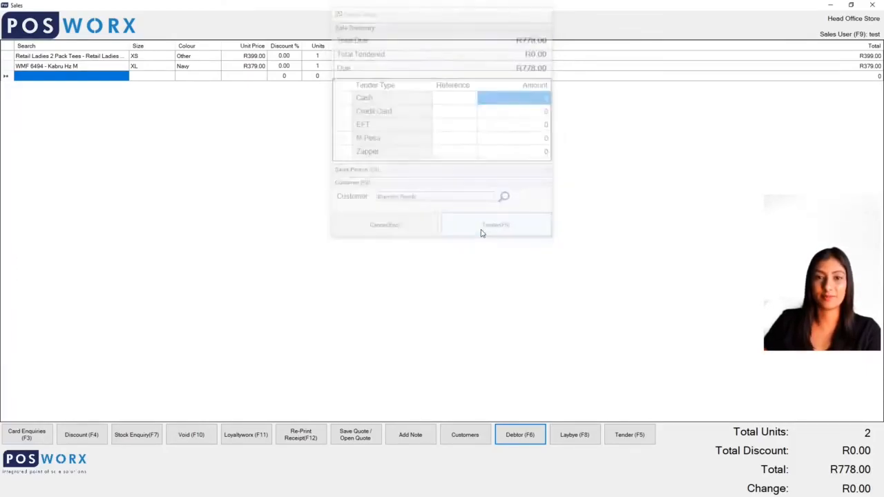